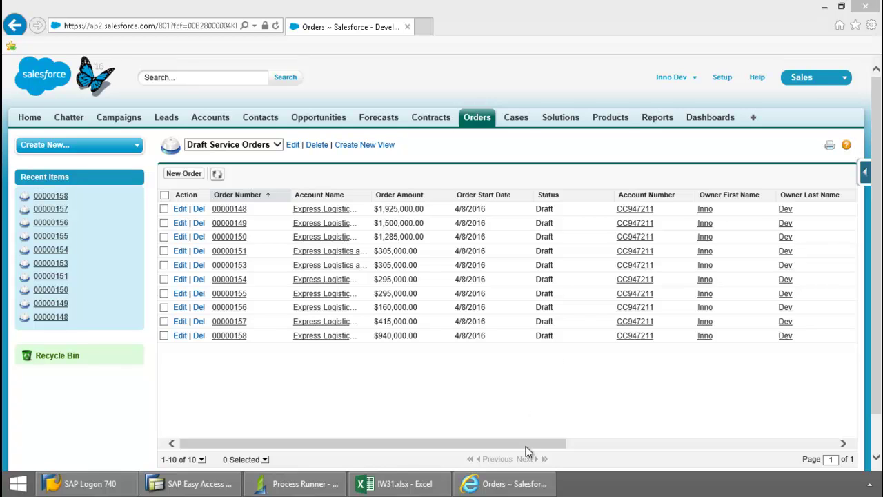
Step: Scroll the Draft Service Orders table right to confirm the SAP Order Number fields are empty
left_click_drag(534, 446, 835, 447)
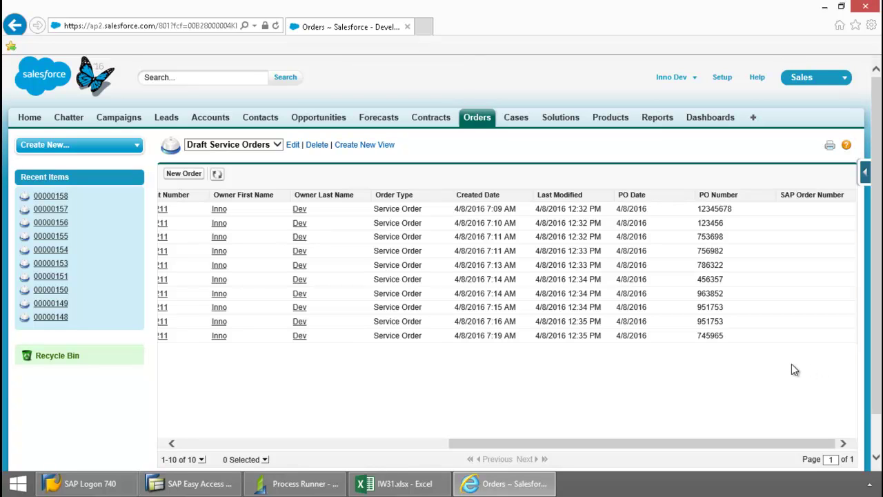
Step: Run the IW31 script in Process Runner, confirming the SAP logon
left_click(318, 489)
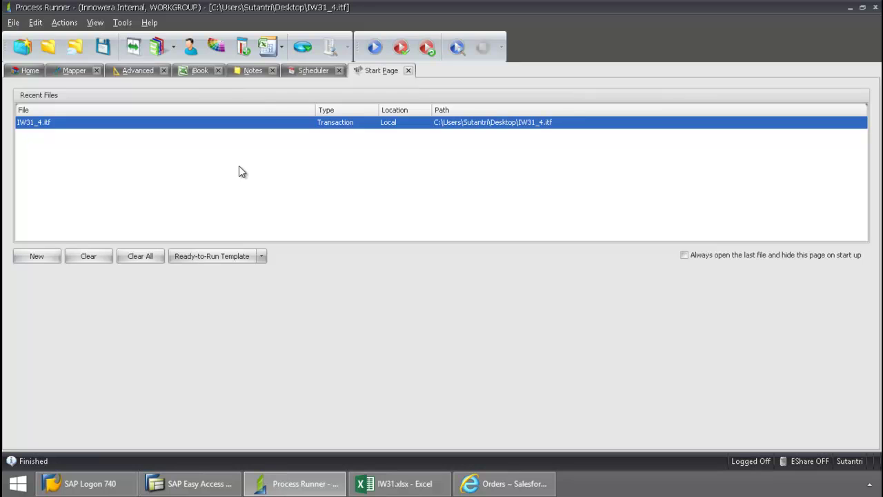
left_click(376, 49)
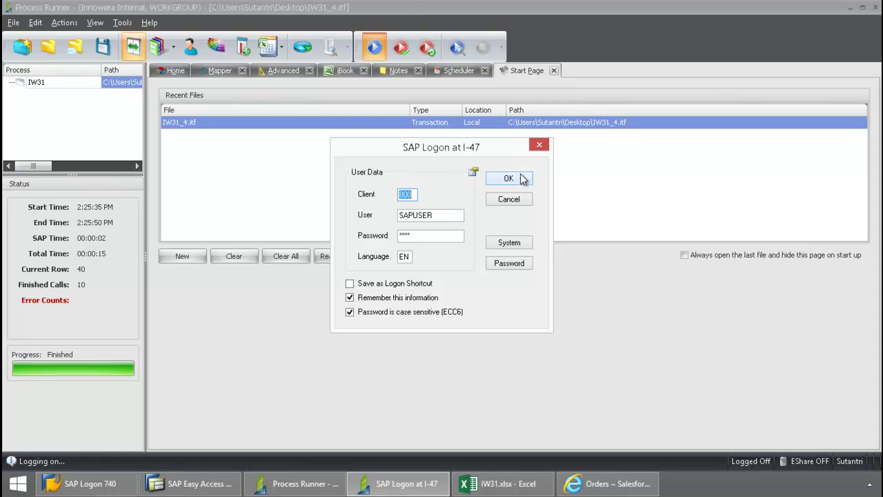
left_click(509, 179)
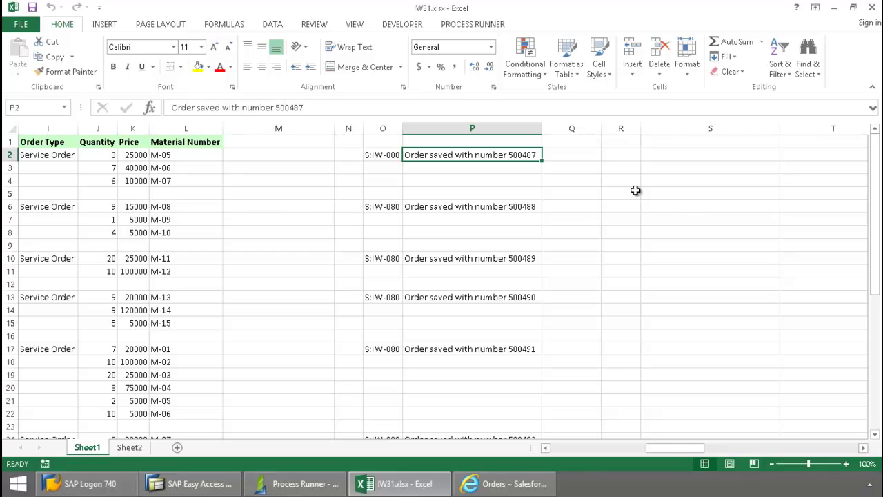
Step: Review the returned order numbers 500487–500496 in column P of Sheet1
scroll(582, 174, "down", 7)
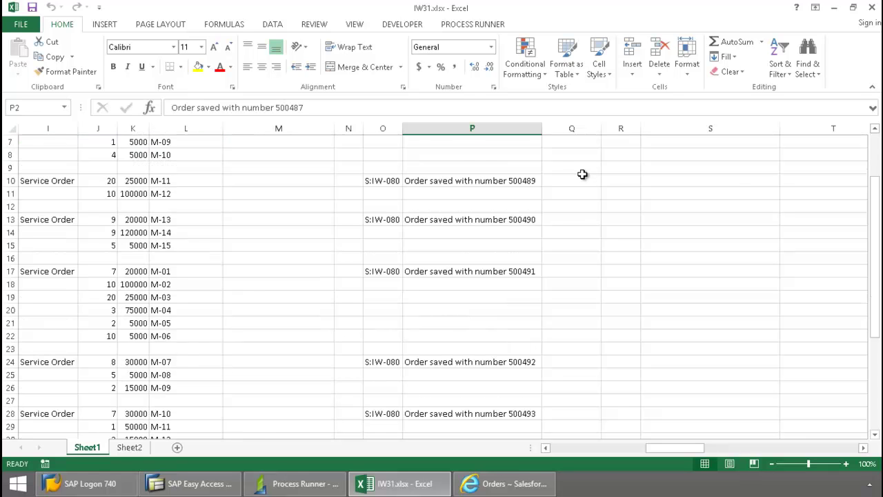
scroll(583, 175, "down", 1)
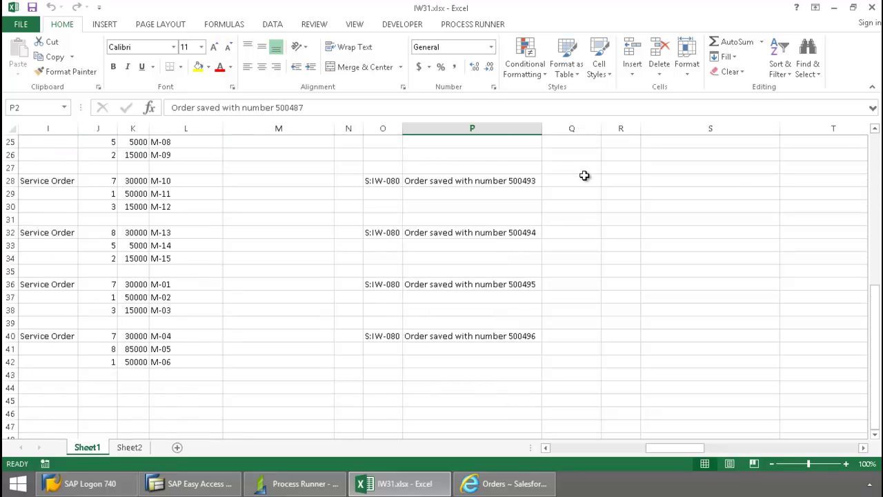
scroll(586, 174, "up", 8)
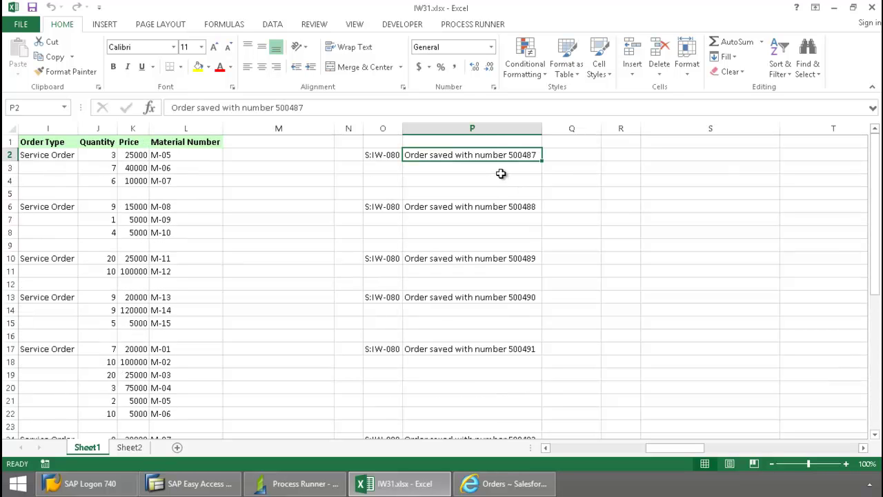
Step: Display service order 500487 with IW33 and check its components M-05, M-06 and M-07
left_click(219, 487)
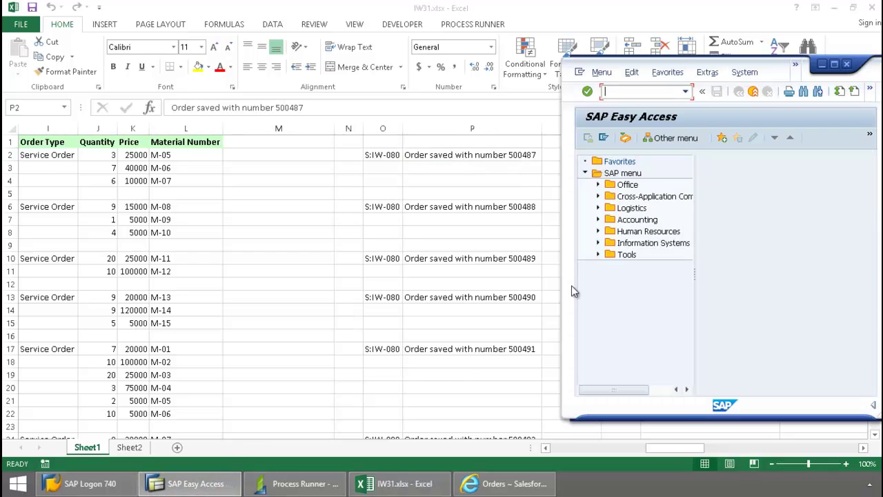
type("IW33")
key("Return")
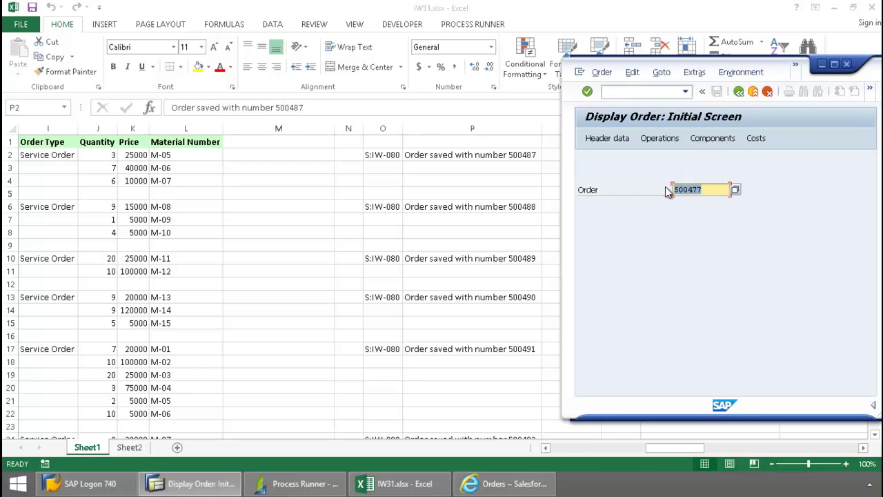
left_click(708, 193)
key("BackSpace")
key("BackSpace")
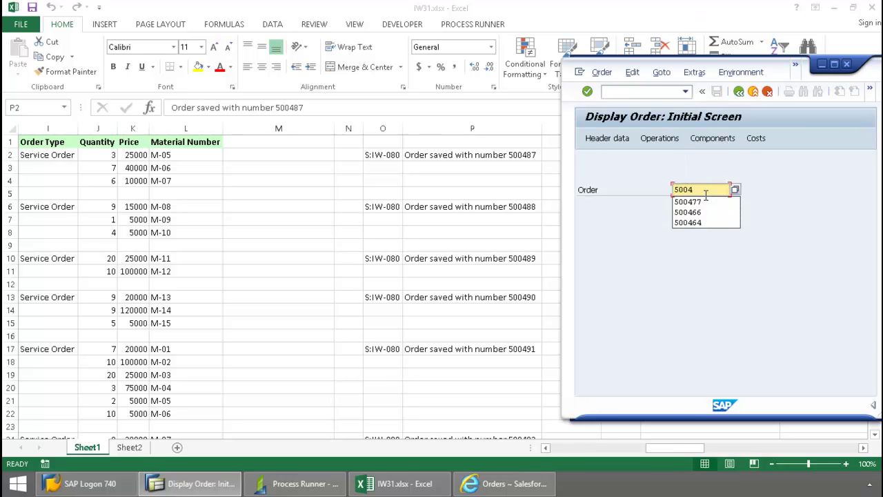
type("87")
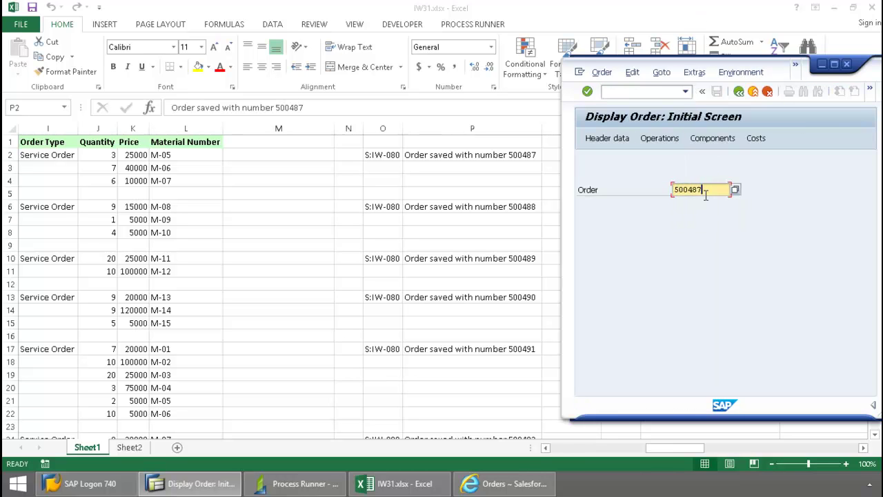
left_click(587, 92)
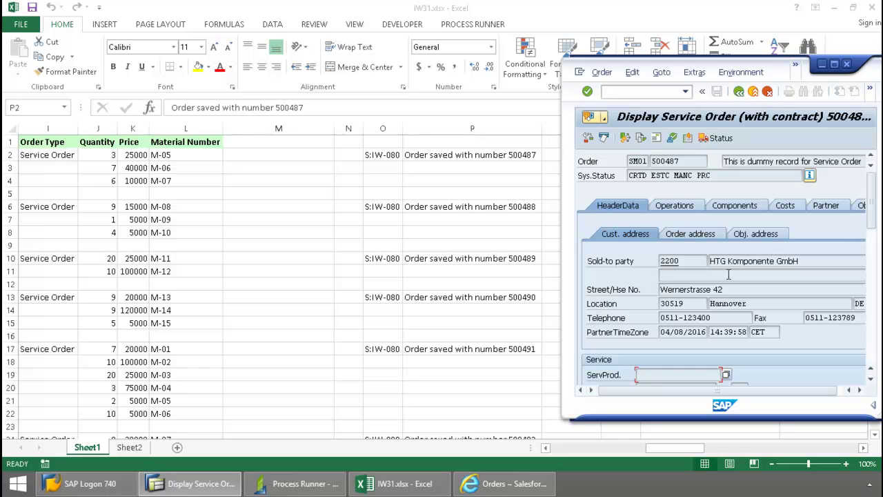
left_click(734, 205)
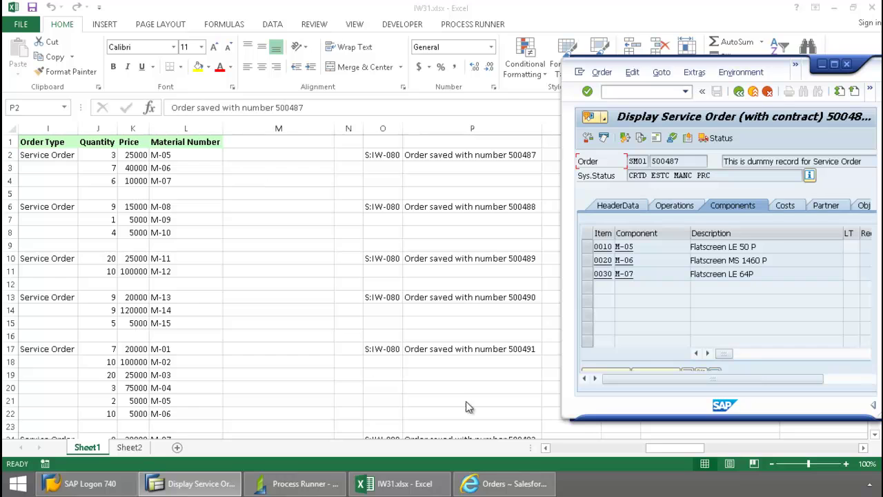
left_click(502, 485)
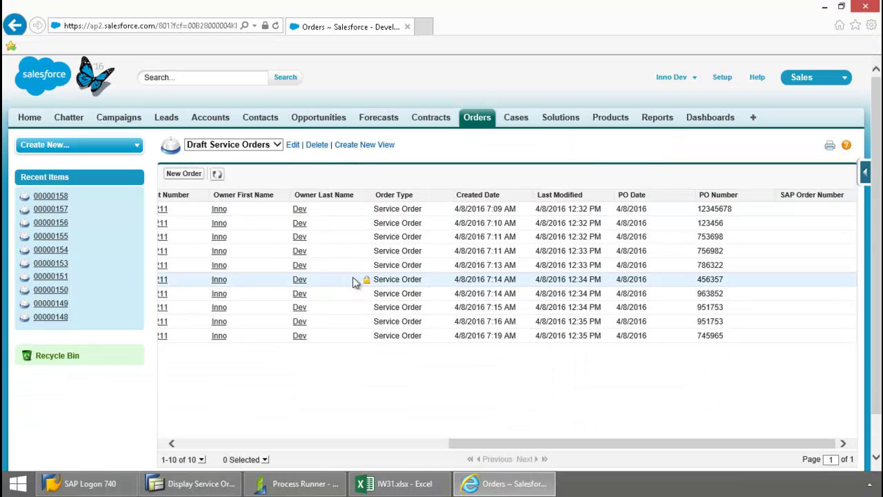
Step: Refresh Salesforce and check the Service Orders Only view for SAP numbers 500487–500496
left_click(276, 26)
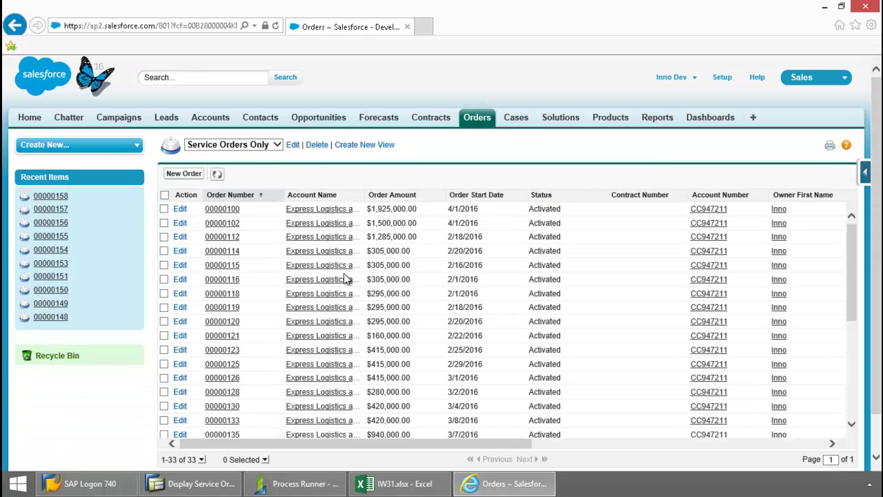
left_click(277, 146)
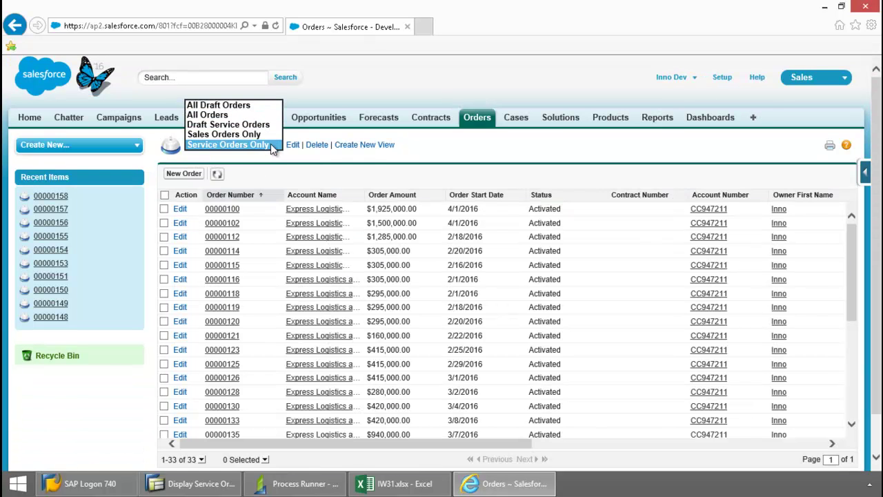
left_click(249, 126)
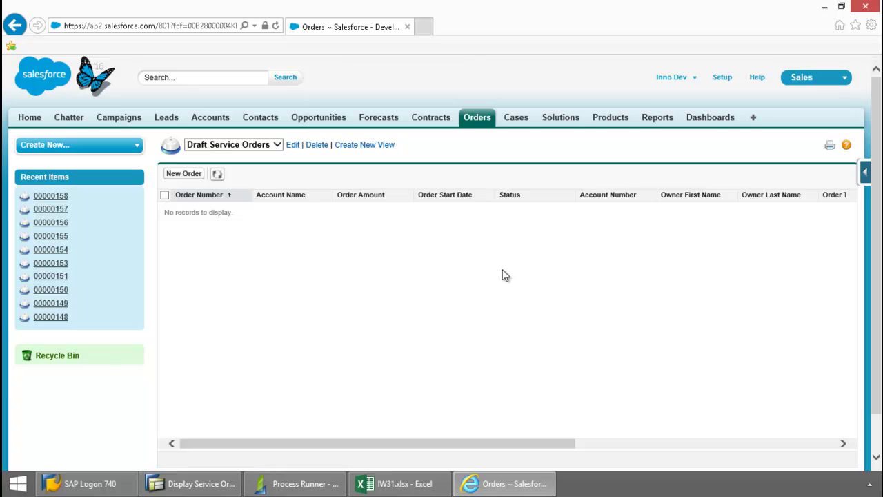
left_click(276, 147)
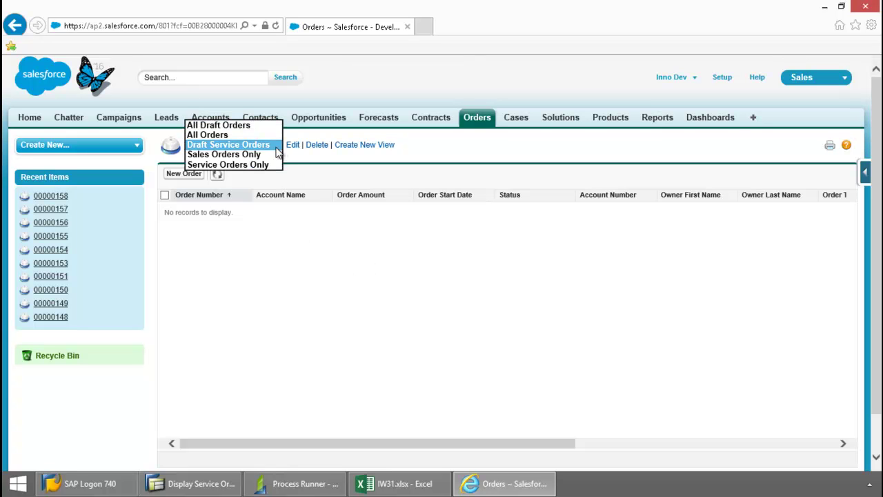
left_click(262, 165)
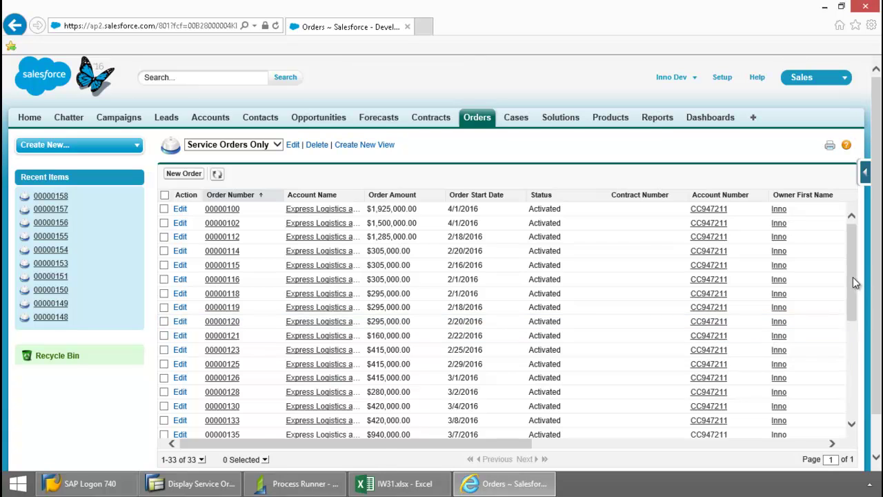
left_click_drag(854, 283, 846, 382)
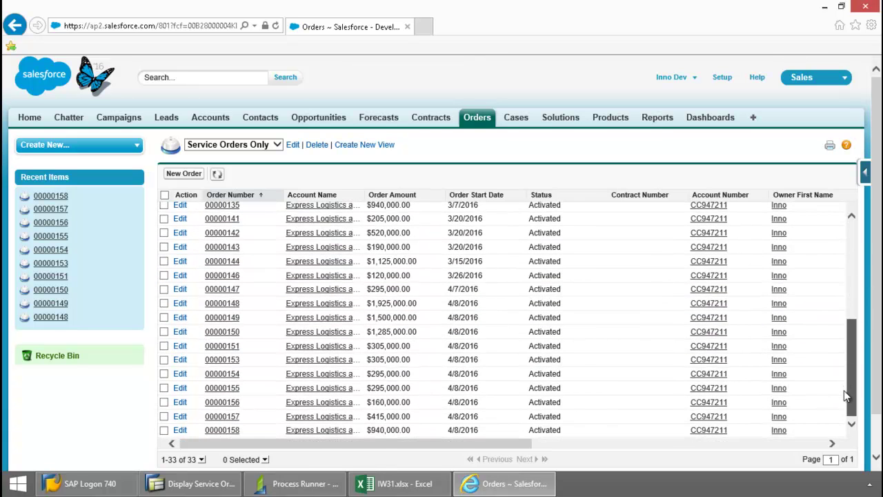
left_click_drag(511, 443, 831, 443)
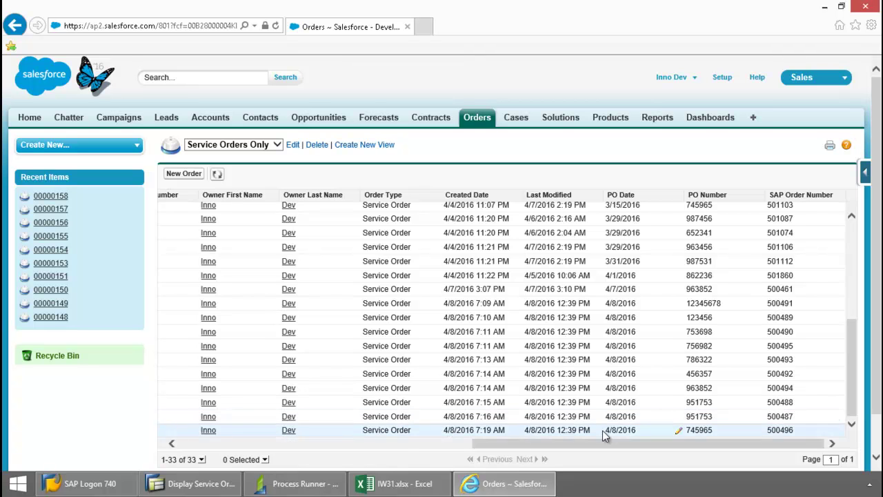
Step: Move the SAP order 500487 display to the screen centre
left_click(211, 485)
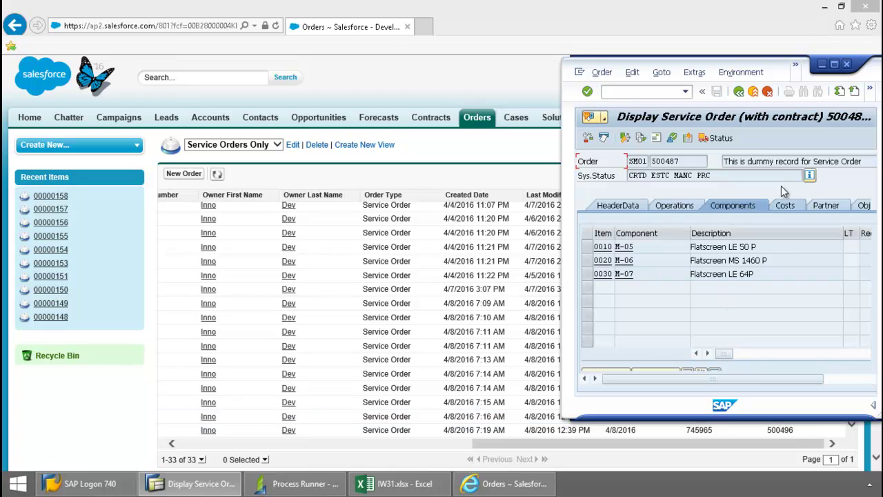
left_click_drag(778, 76, 532, 84)
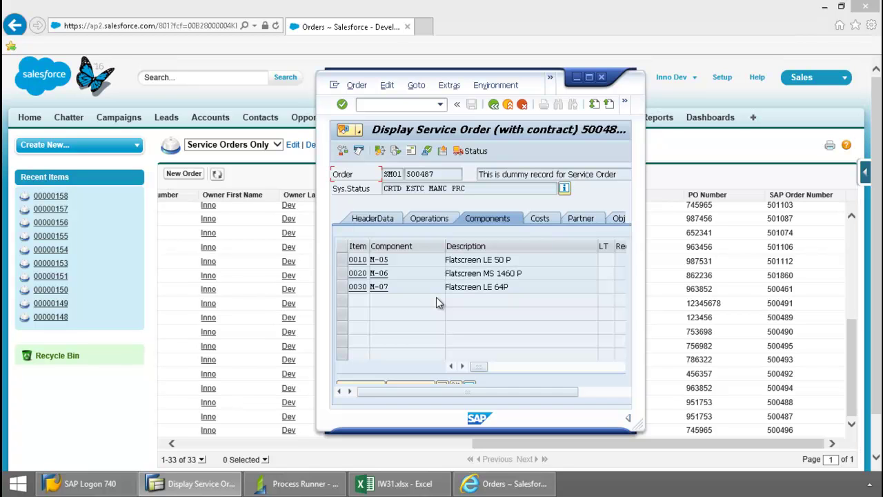
left_click(304, 483)
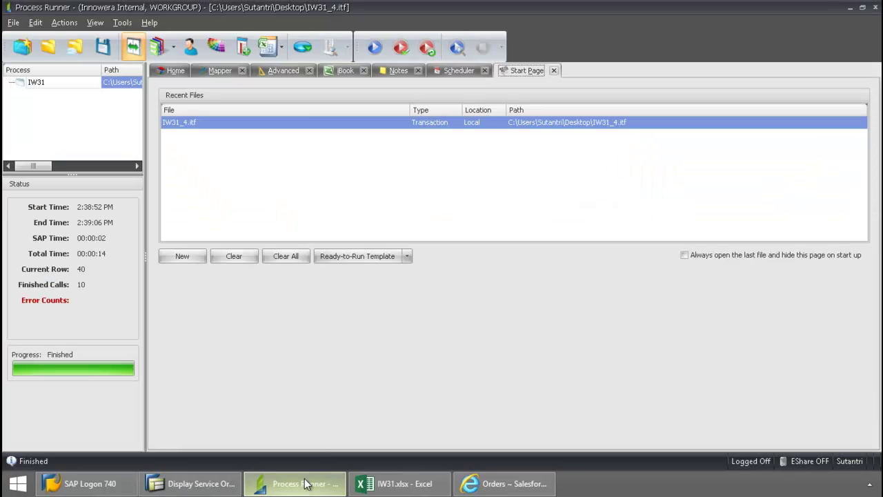
Step: Show the Process Runner scheduler's schedule types, Daily through When Idle
left_click(456, 74)
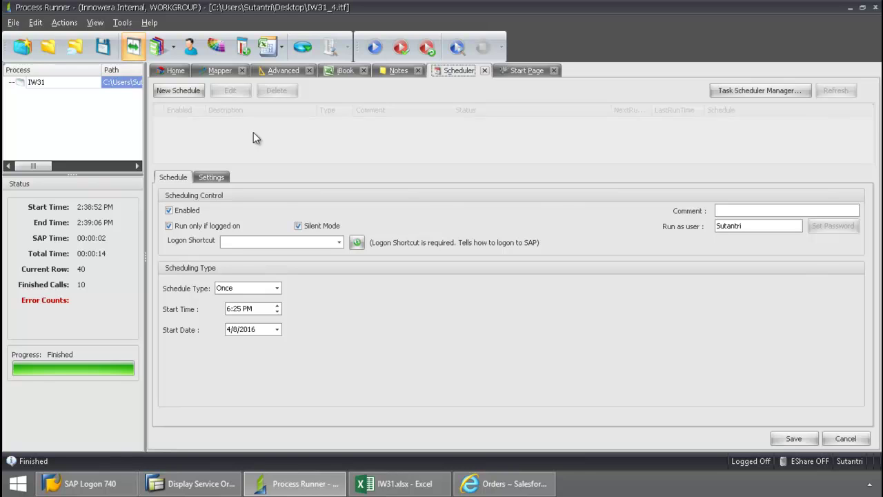
left_click(277, 288)
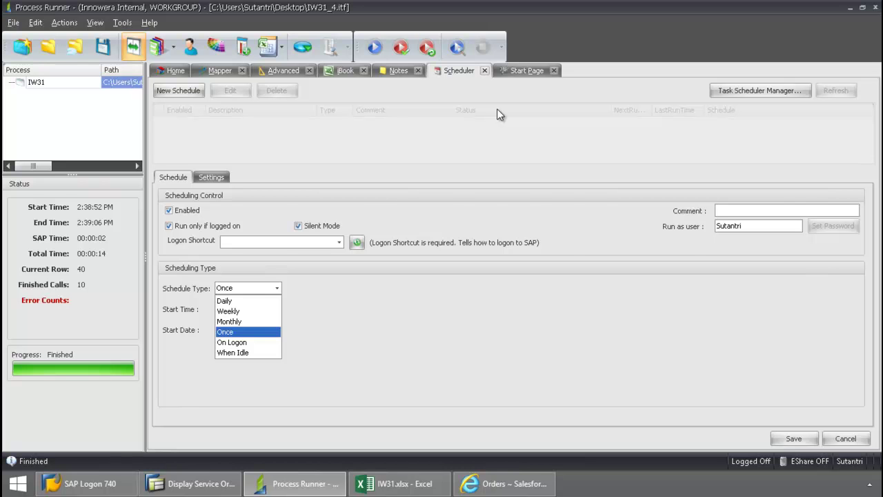
key("alt+Tab")
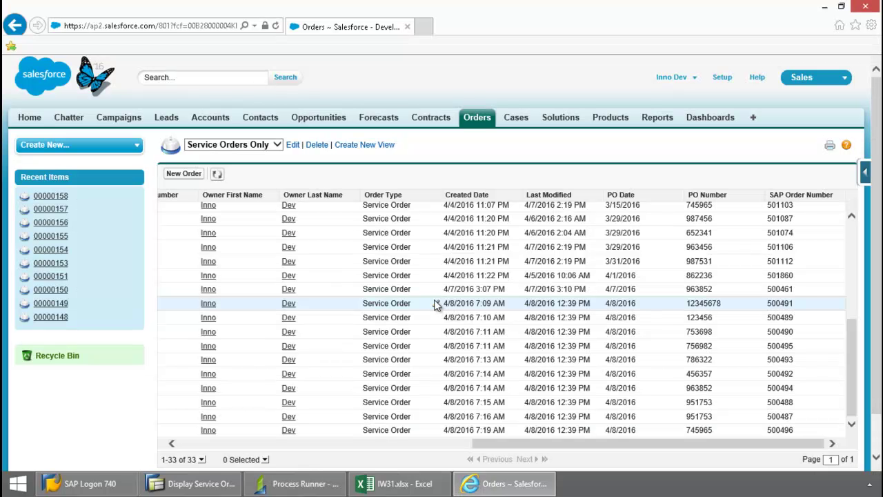
Step: Bring SAP's display of order 500487 in front of the Salesforce orders list
left_click(201, 484)
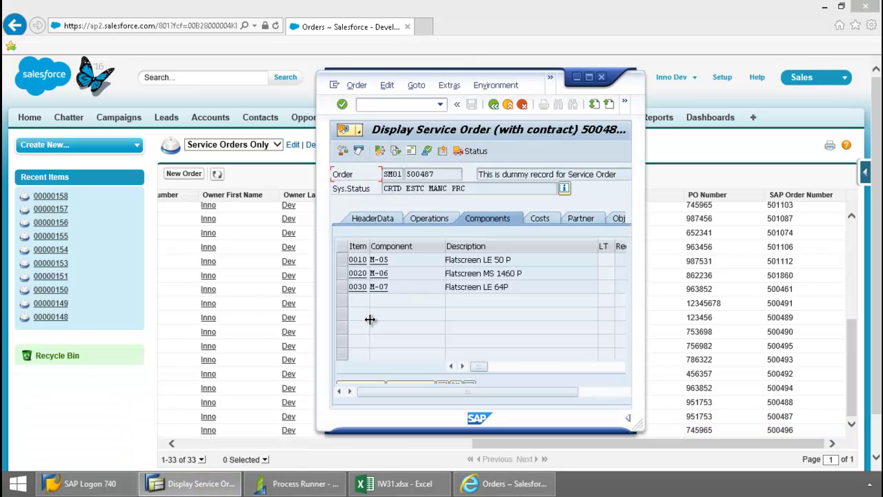